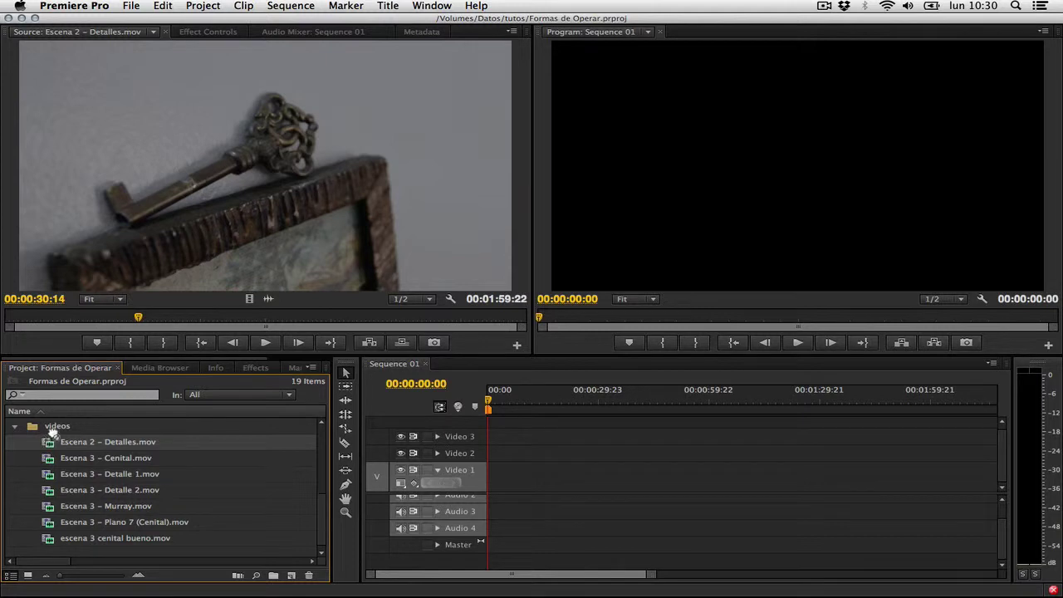
Step: Preview Escena 3 – Detalle 2.mov in the Source monitor, then reload Escena 2 – Detalles.mov there
scroll(47, 440, up, 5)
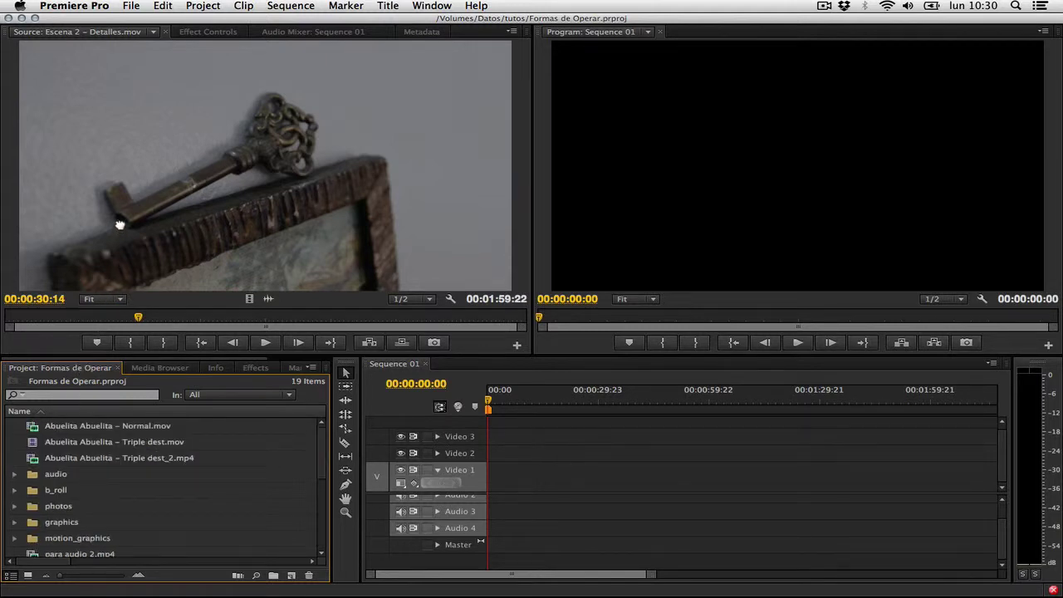
click(142, 150)
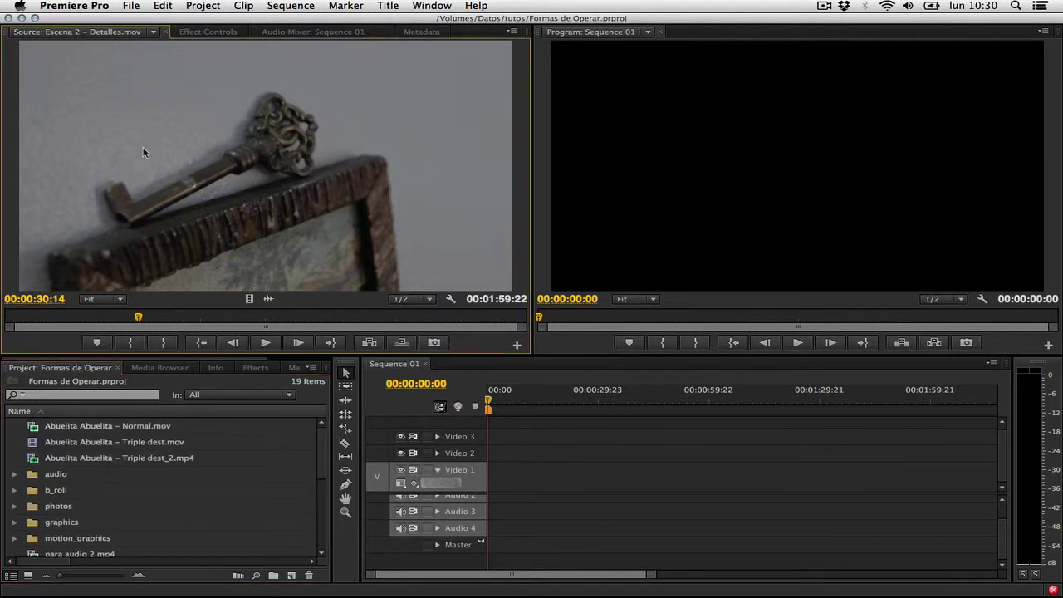
scroll(25, 475, down, 5)
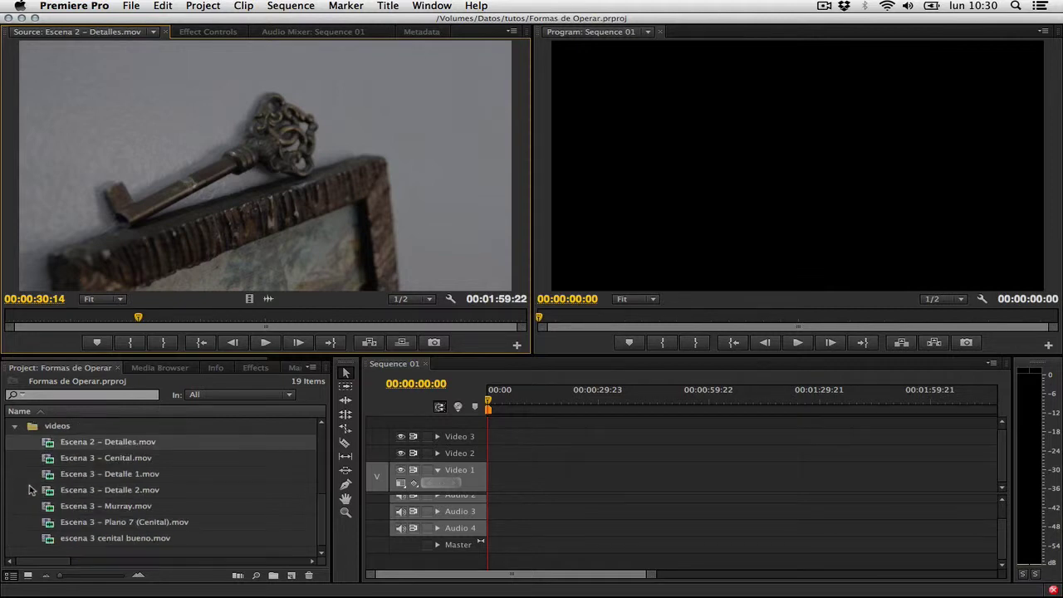
click(47, 490)
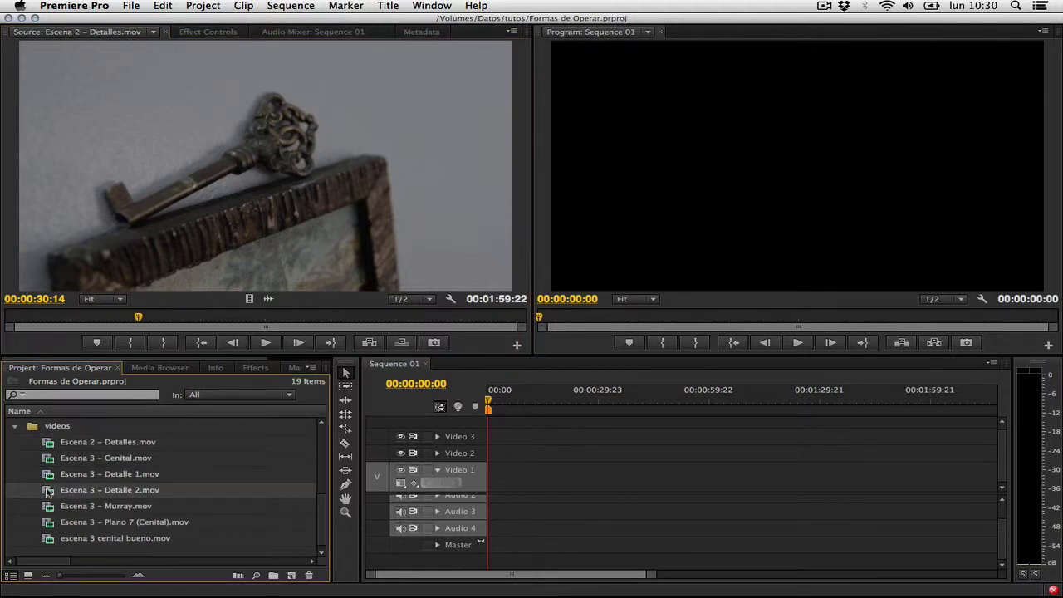
drag(48, 490, 116, 214)
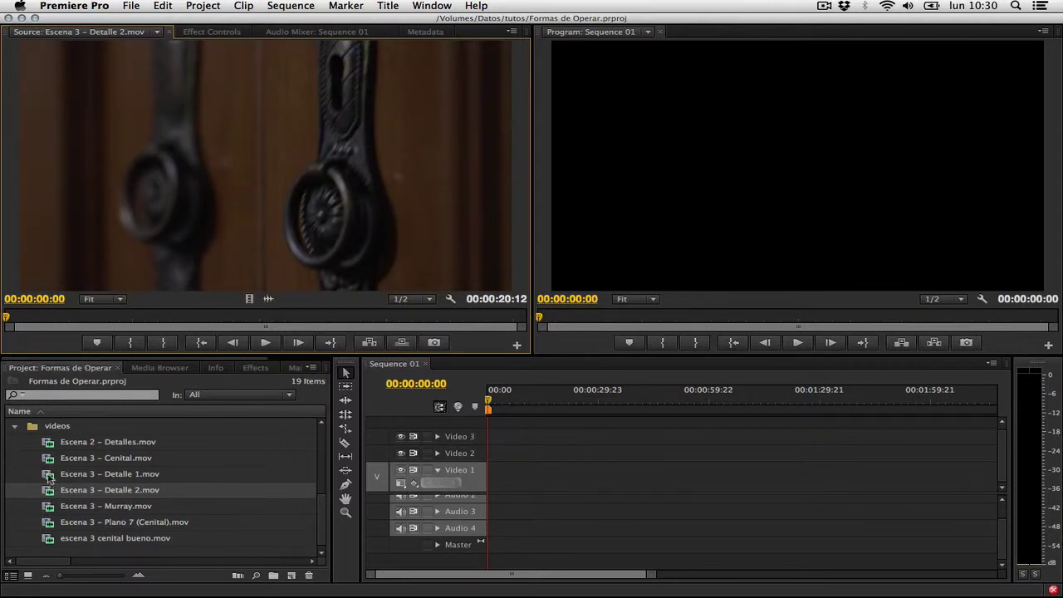
double_click(47, 448)
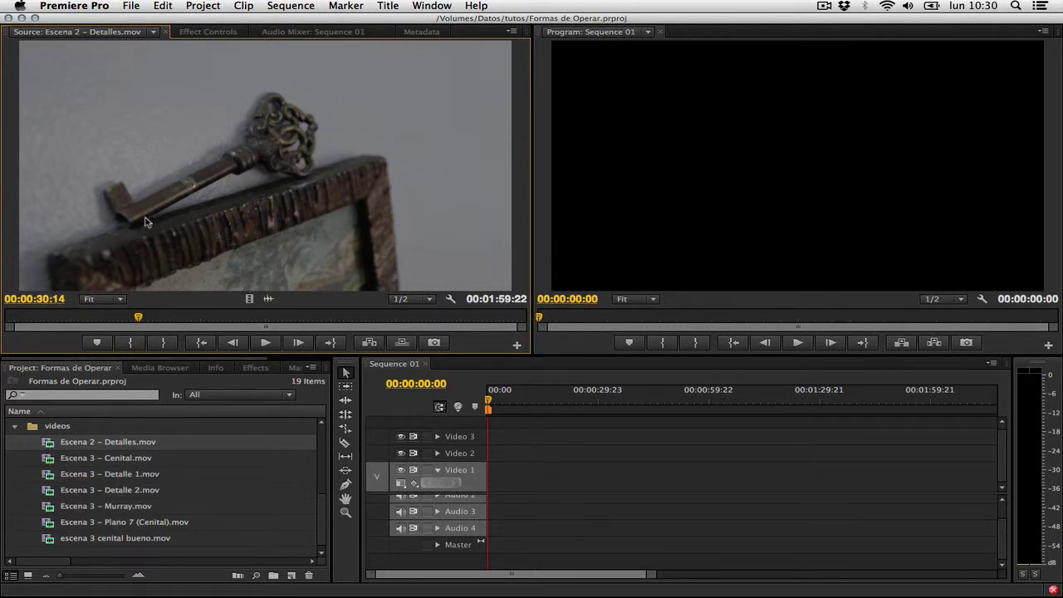
Step: Play and stop Escena 2 – Detalles.mov in the Source monitor using Space and Play/Stop
key(space)
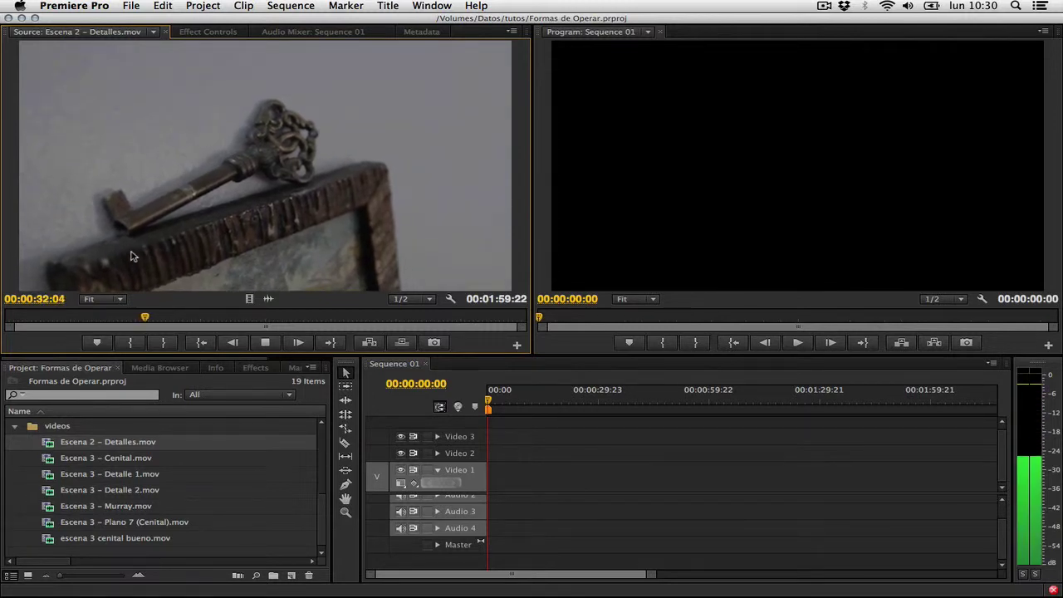
key(space)
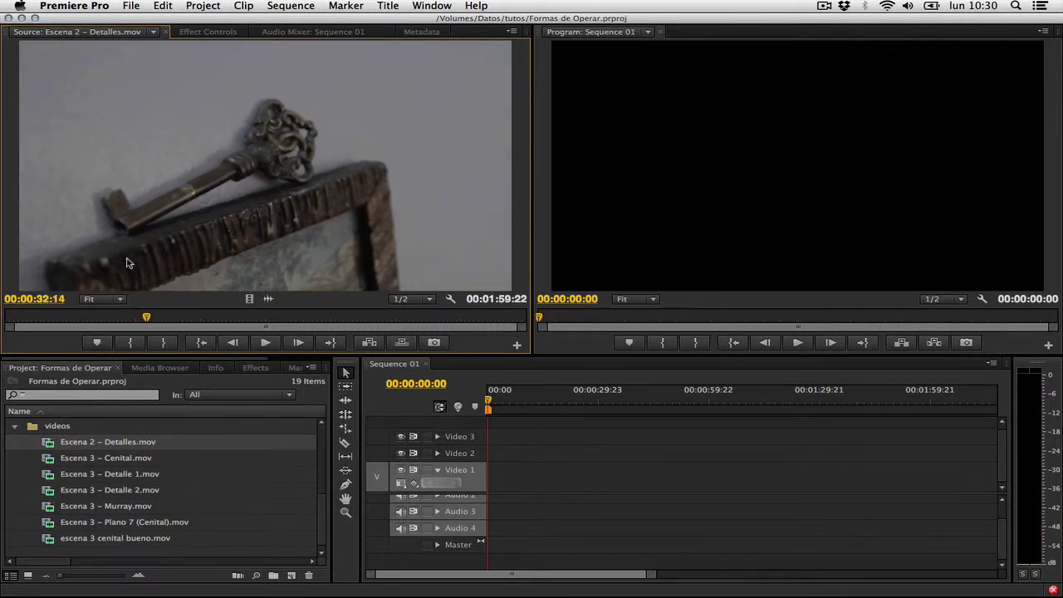
click(275, 344)
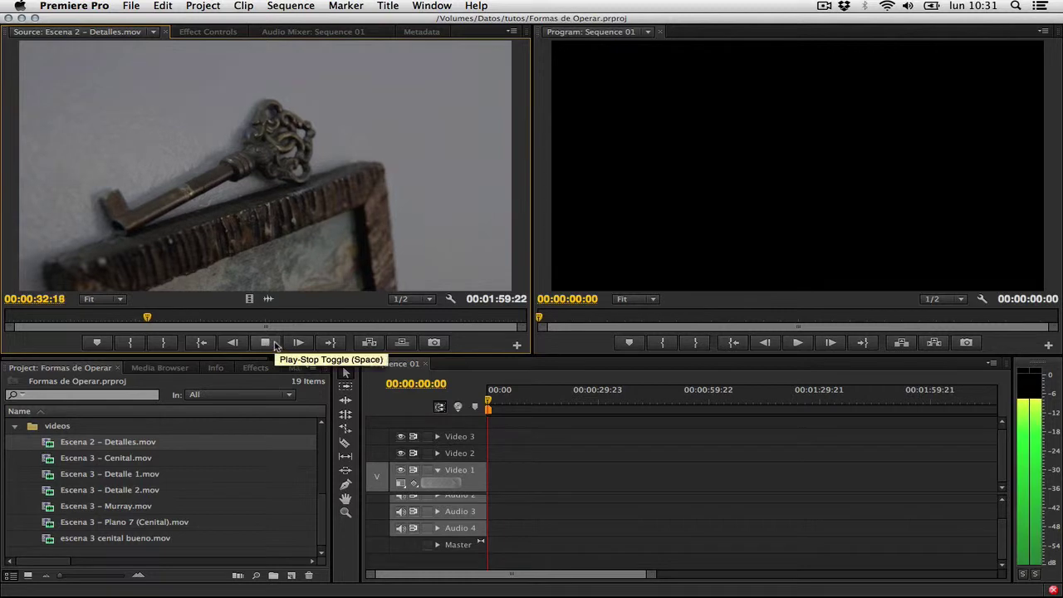
click(275, 344)
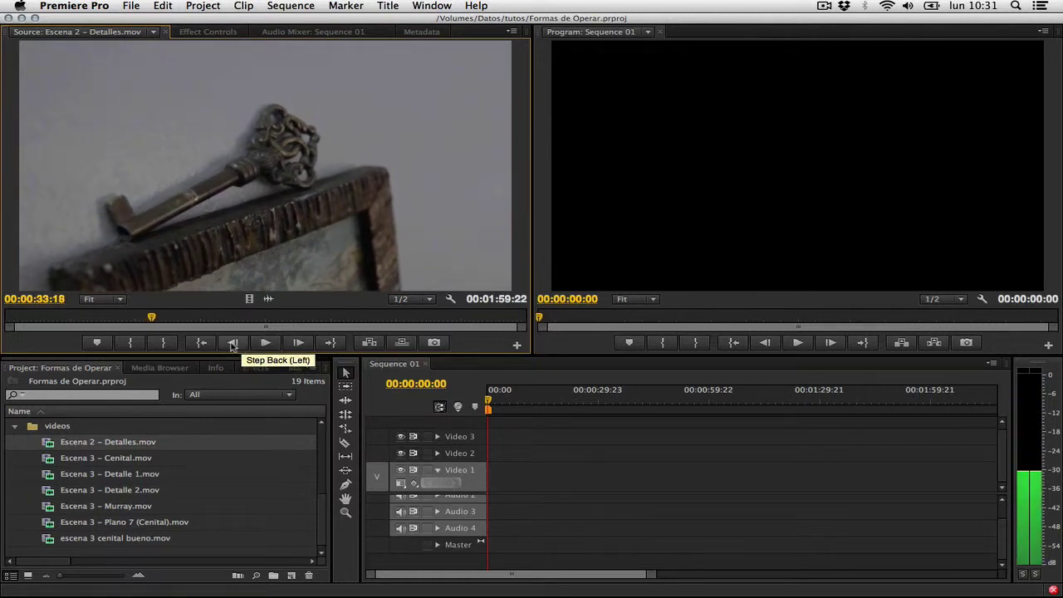
Step: Jump to the clip's start and end, play briefly, then scrub to the staircase shot at 00:00:44:20
click(201, 343)
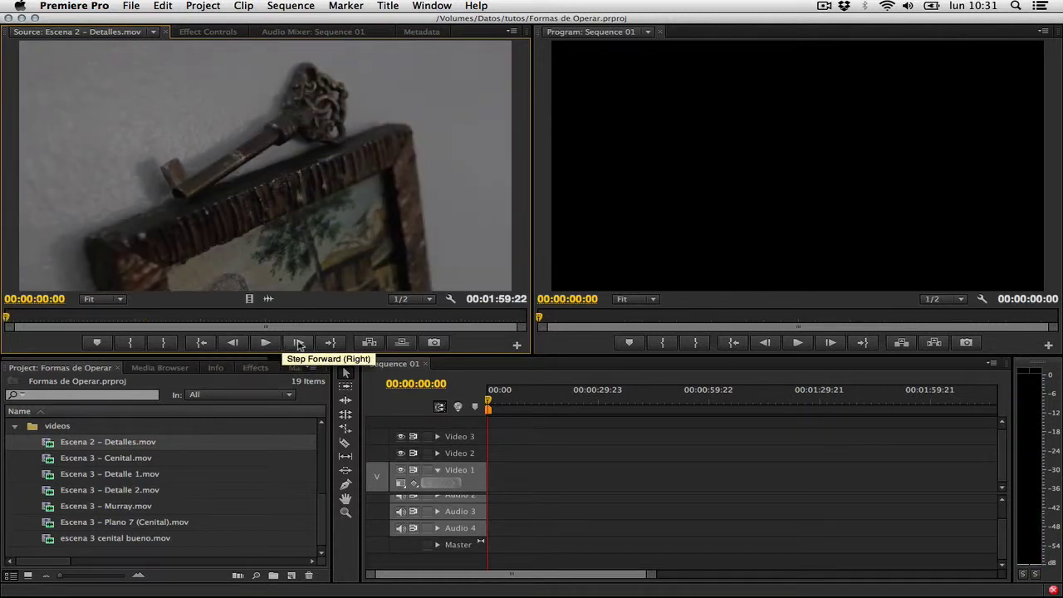
click(330, 343)
click(265, 343)
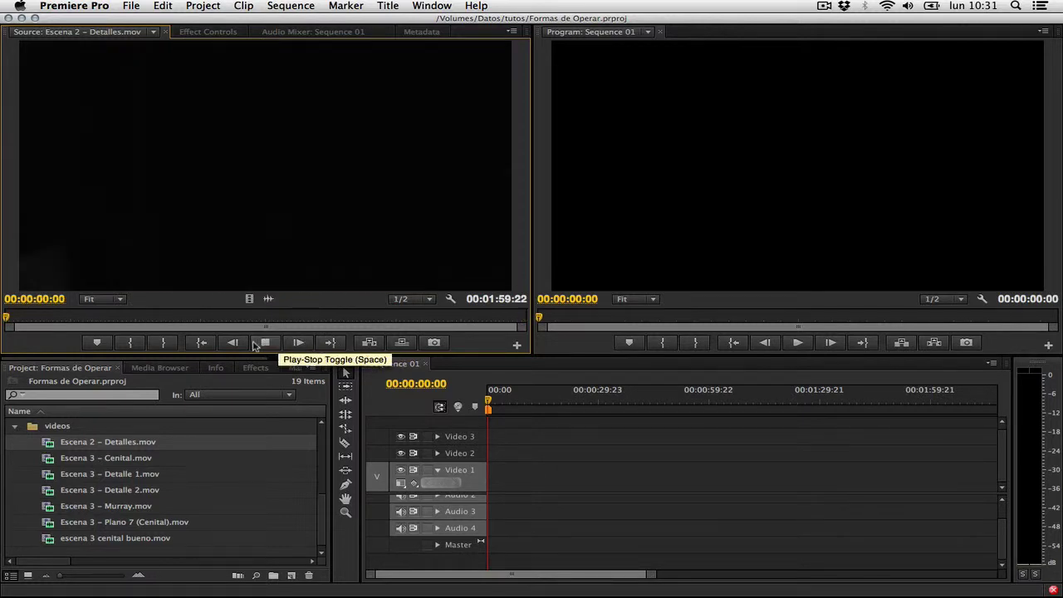
click(255, 345)
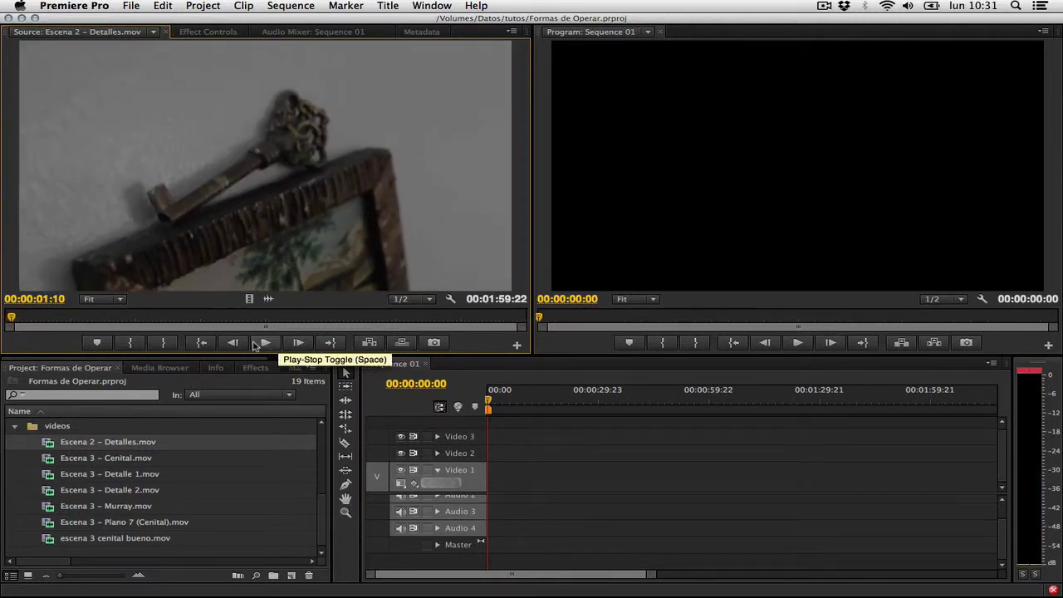
click(255, 344)
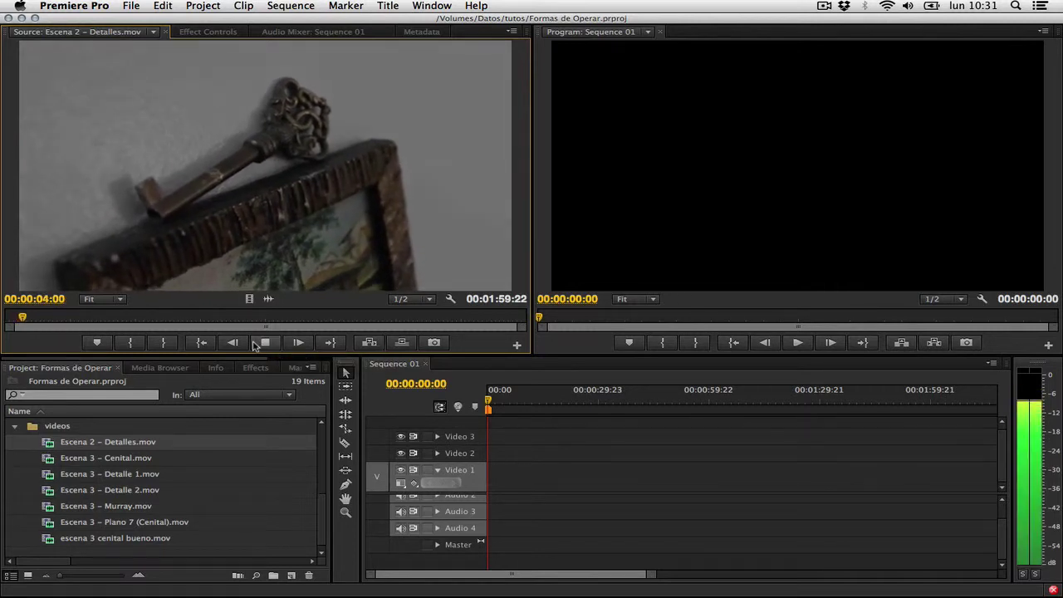
click(254, 345)
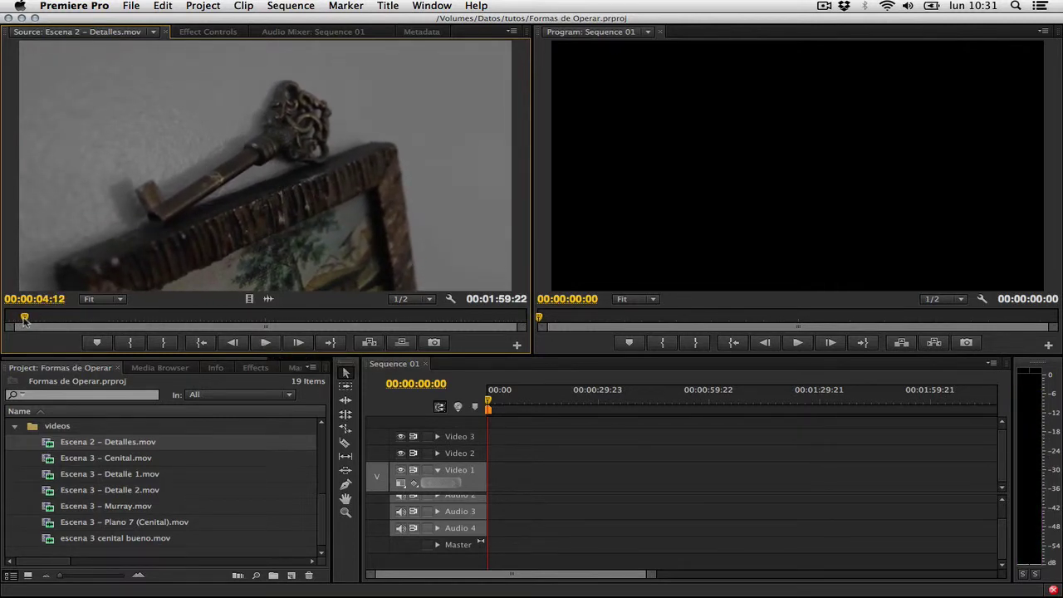
mouse_move(25, 319)
mouse_down()
mouse_move(264, 321)
mouse_move(200, 321)
mouse_up()
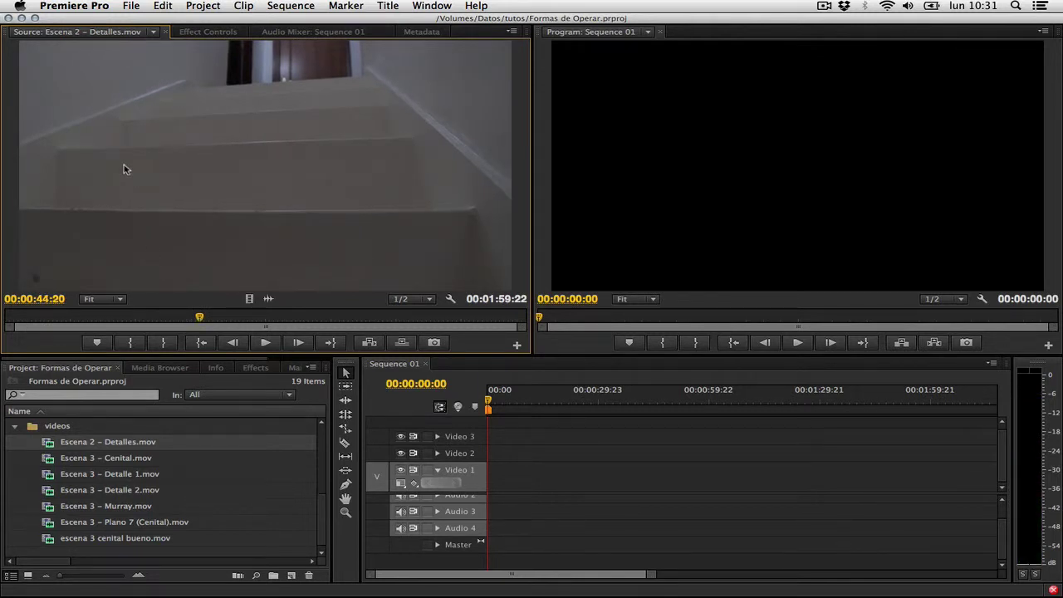
Step: Overwrite Escena 2 – Detalles.mov onto Video 1 via the Program monitor, delete it, then drag it onto Video 1 again
drag(127, 161, 725, 157)
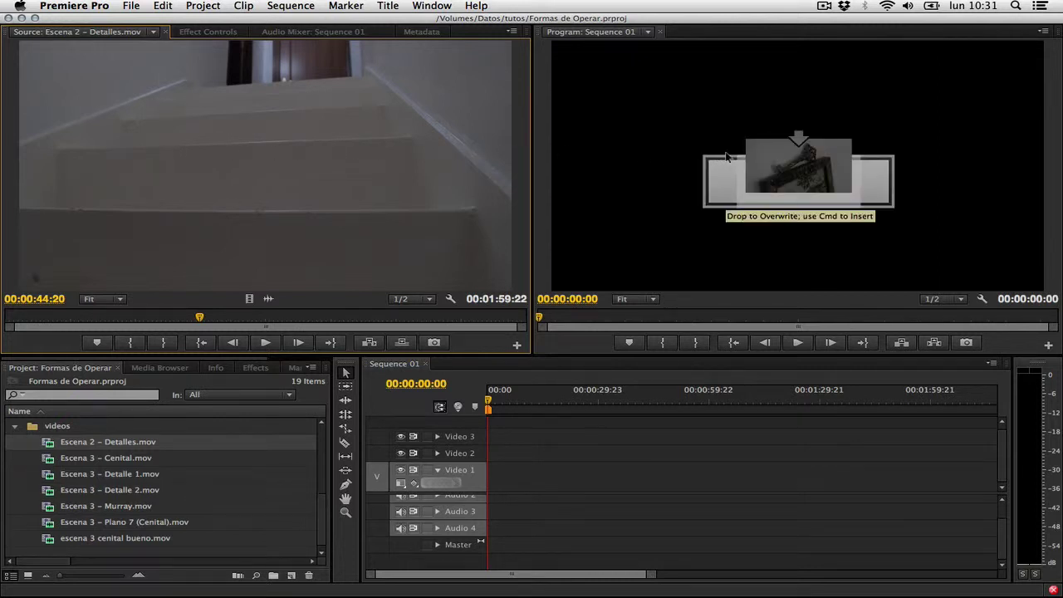
drag(725, 157, 726, 157)
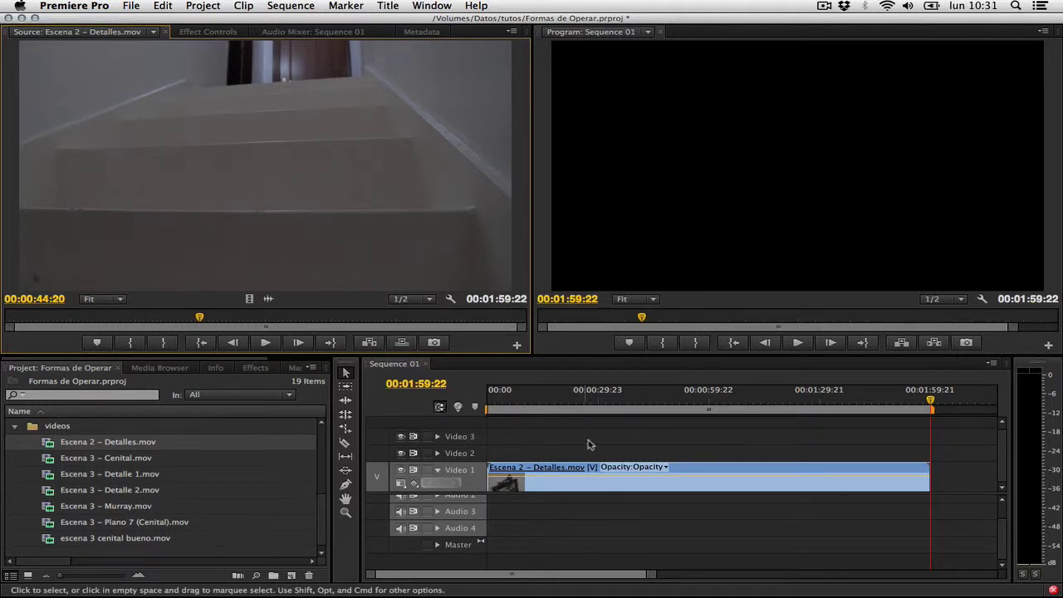
click(594, 470)
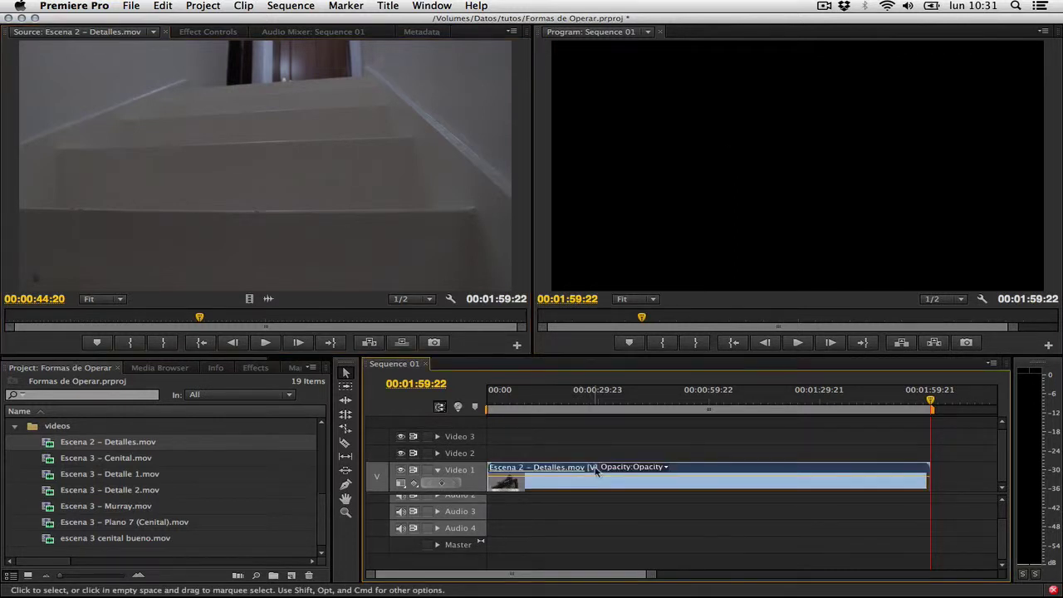
key(Delete)
mouse_move(207, 122)
mouse_down()
mouse_move(515, 509)
mouse_move(492, 512)
mouse_move(500, 454)
mouse_move(658, 498)
mouse_move(490, 497)
mouse_up()
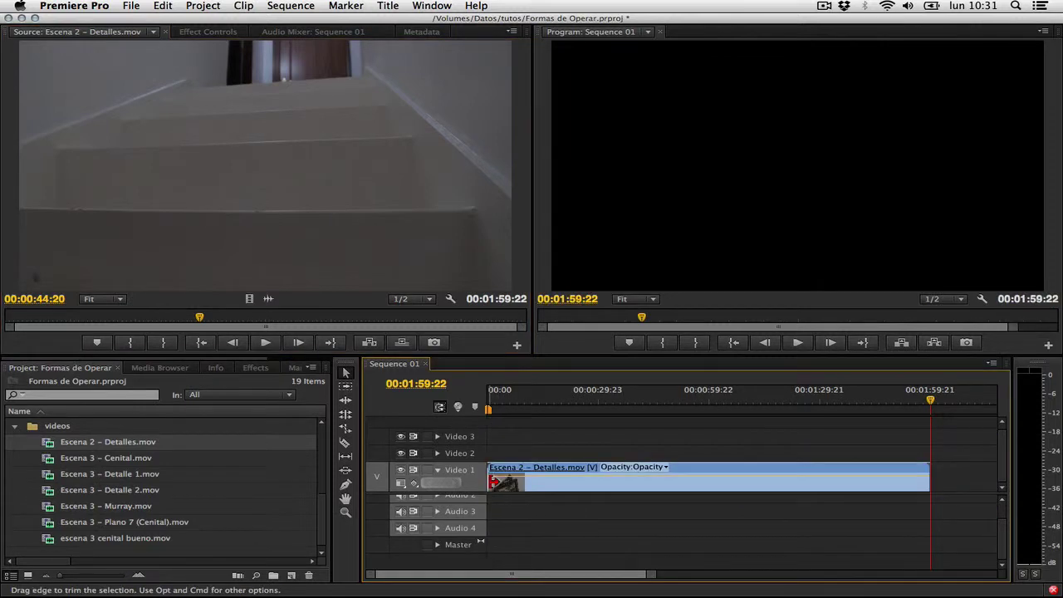
click(564, 470)
Step: Delete the clip, overwrite it onto Video 1 with the Overwrite button, then remove it again
key(Delete)
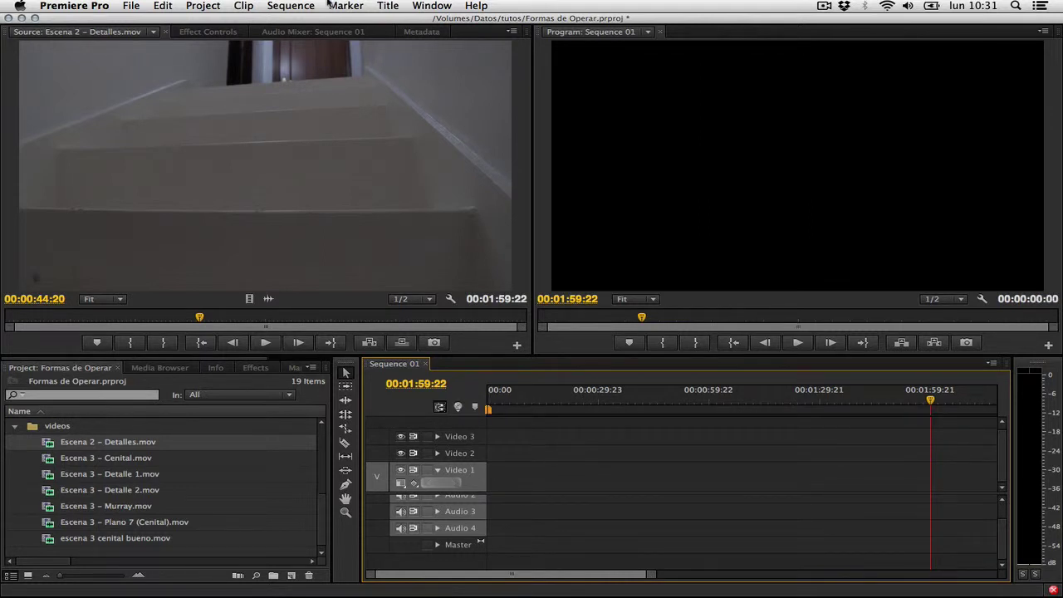
click(265, 241)
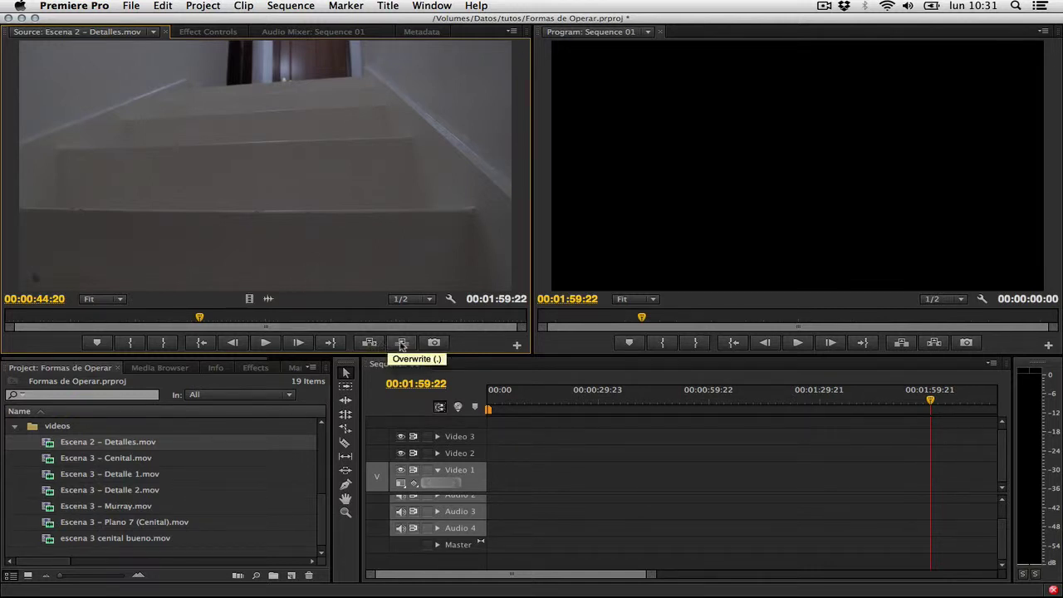
click(402, 343)
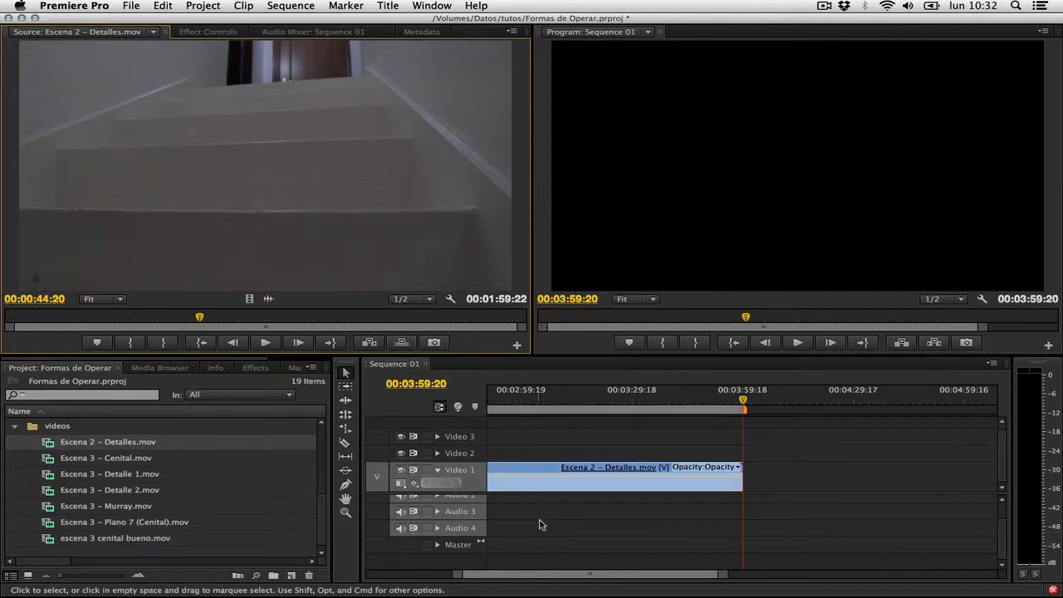
click(552, 467)
key(BackSpace)
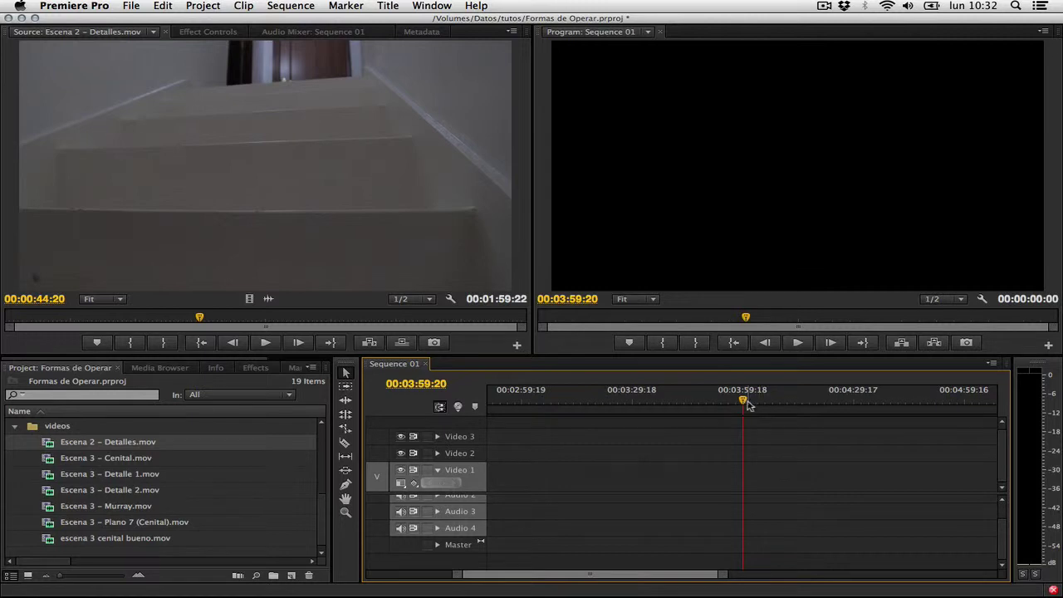
Step: Insert the clip into Video 1 with the comma key, delete it, and rewind the playhead to 00:00:00:00
click(302, 157)
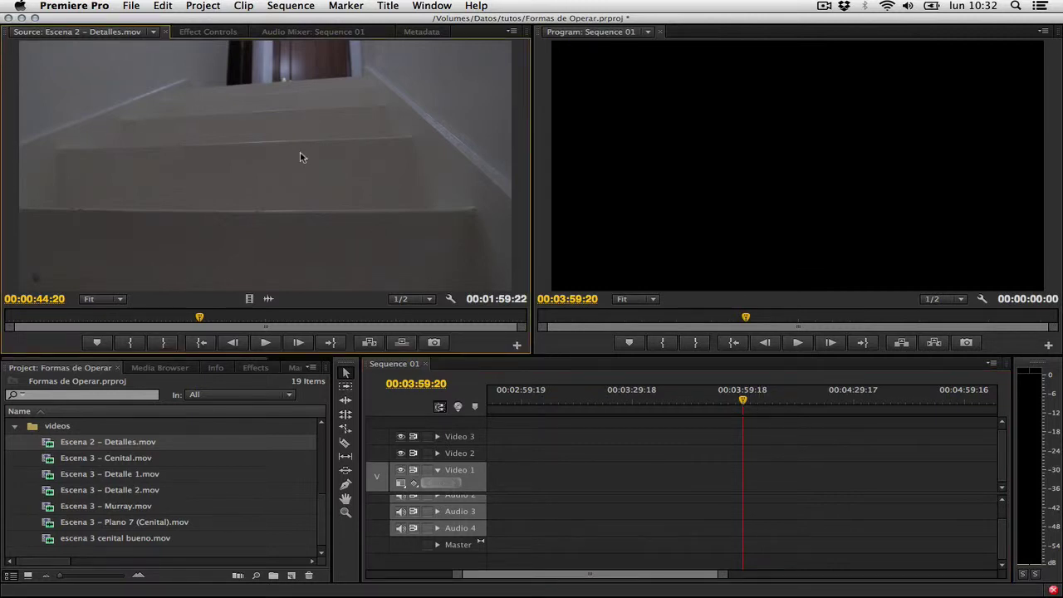
key(comma)
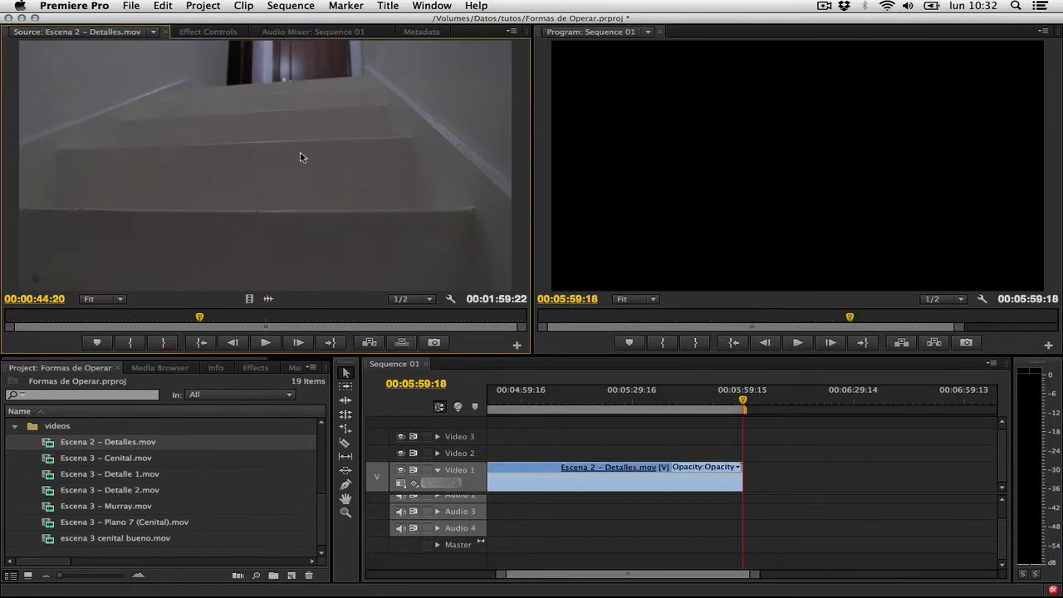
click(652, 475)
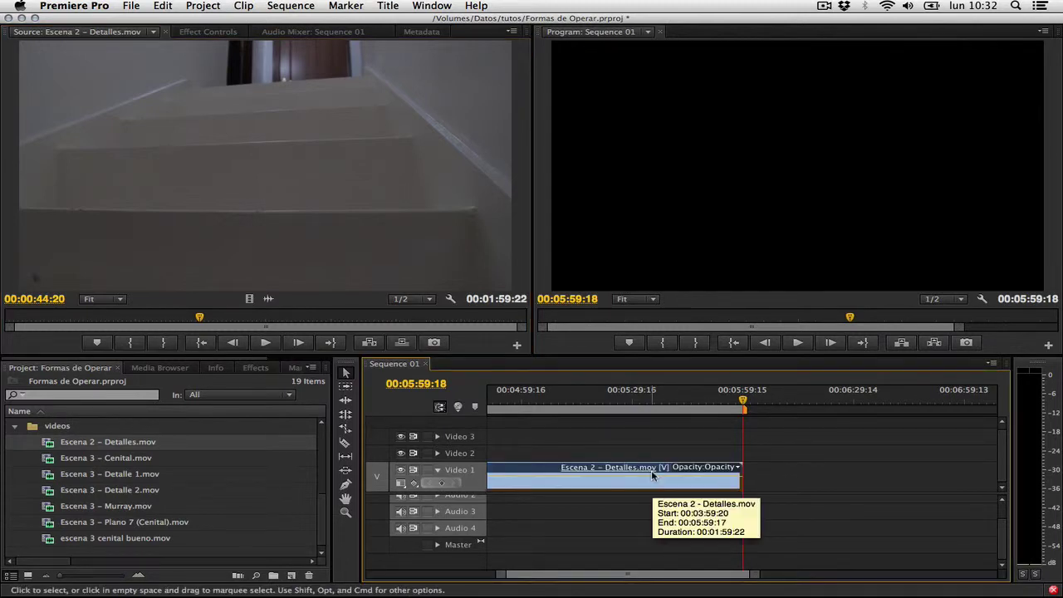
key(Delete)
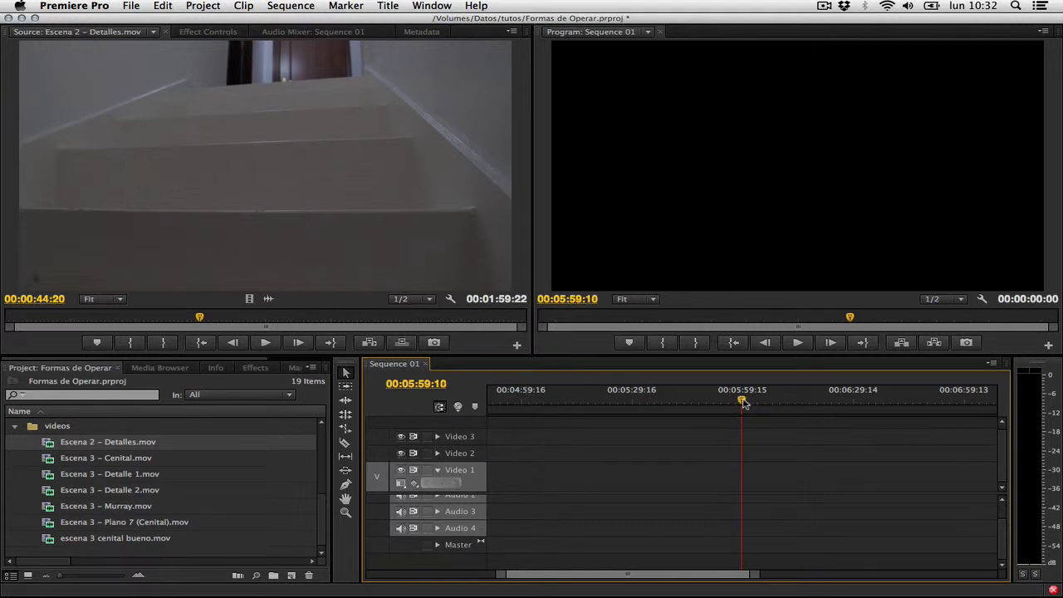
drag(749, 401, 140, 403)
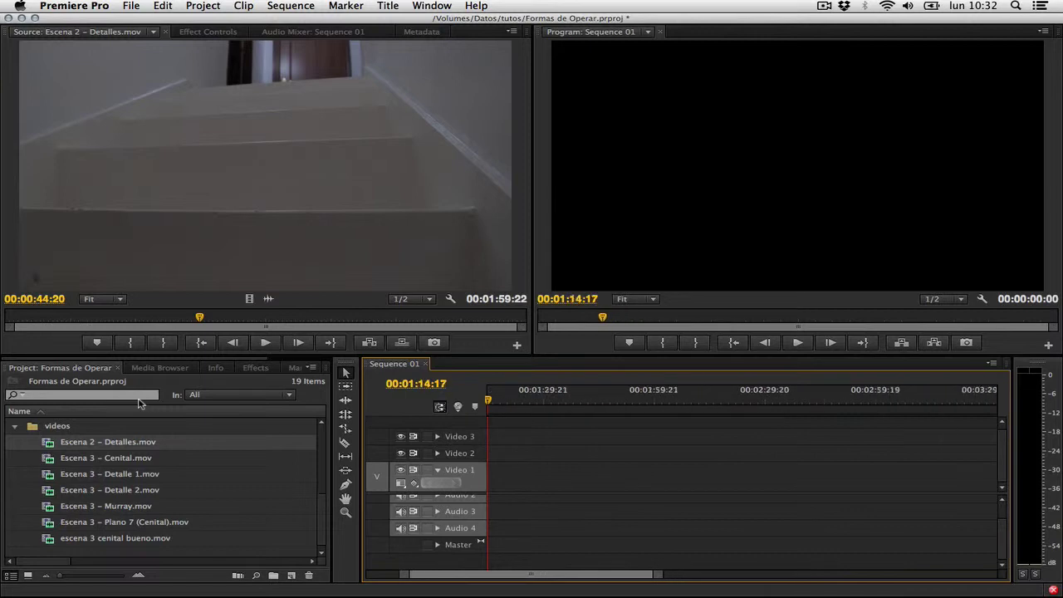
drag(139, 402, 139, 403)
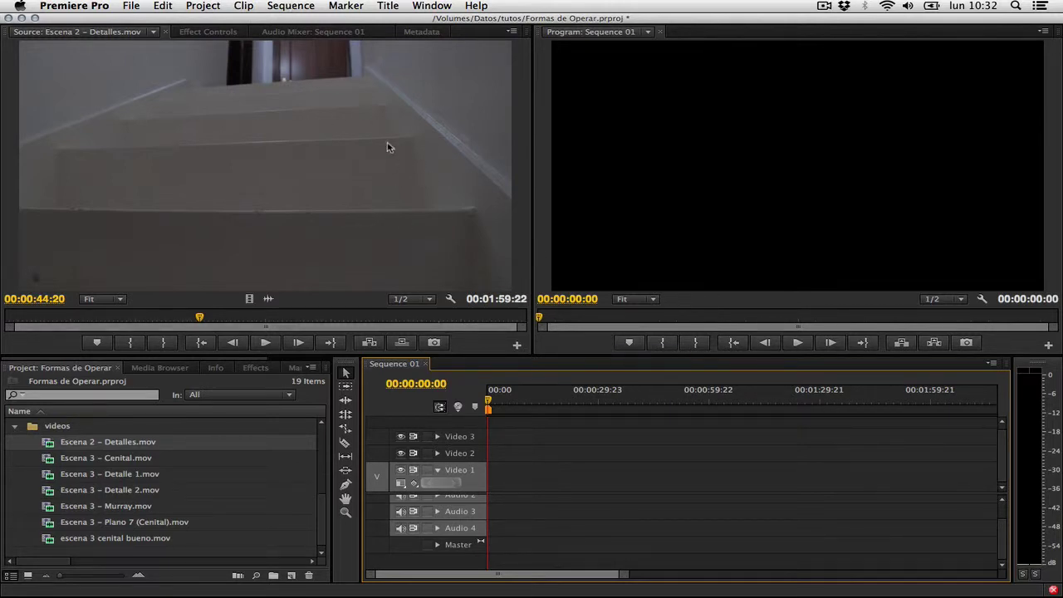
Step: Browse the Sequence, Project, Clip and Marker menus, then open the Source monitor's context menu
click(281, 8)
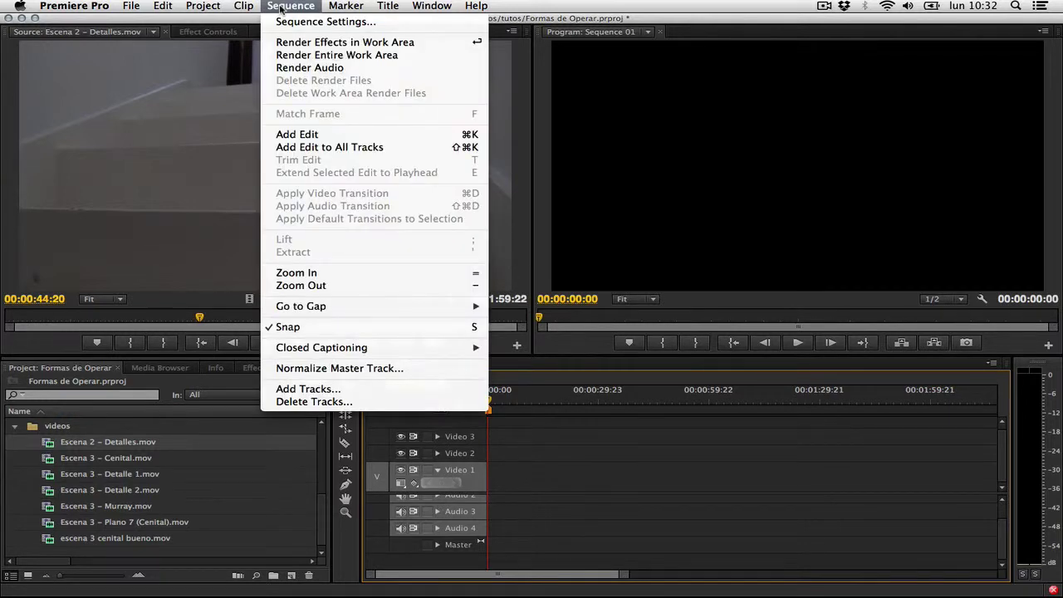
mouse_move(201, 8)
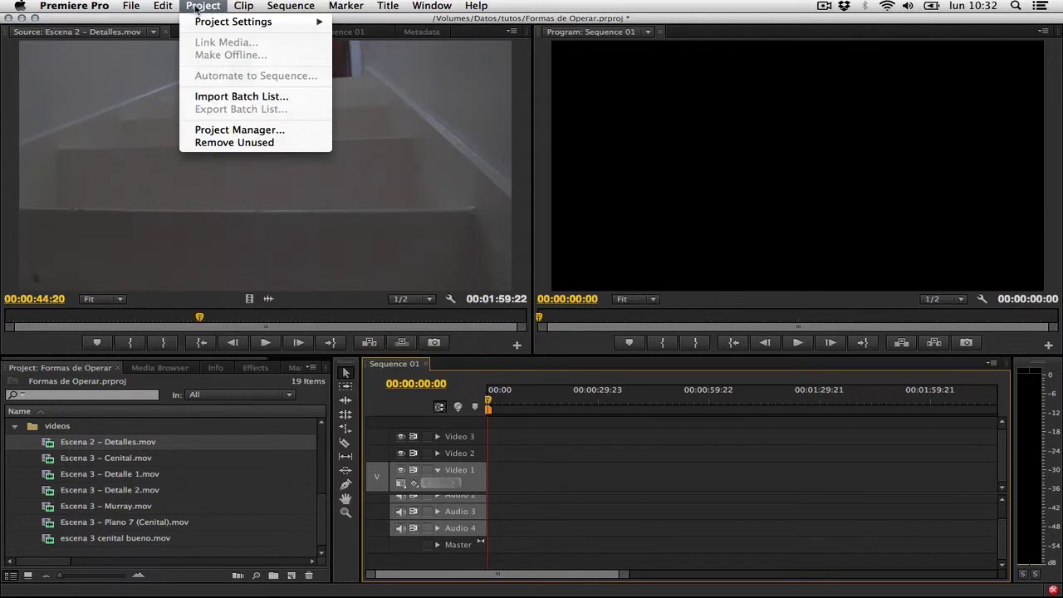
mouse_move(242, 10)
mouse_move(305, 6)
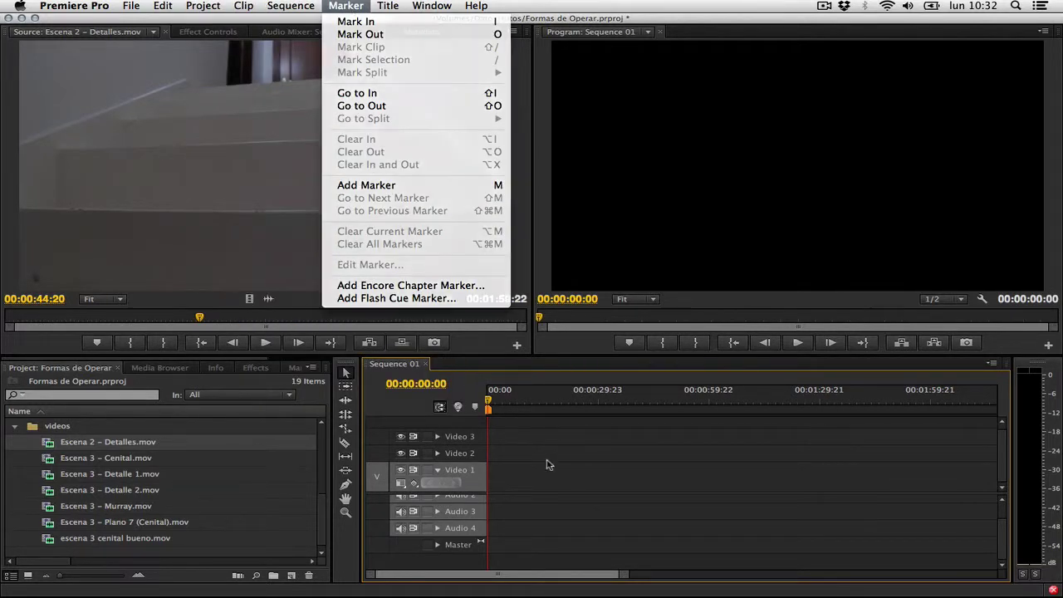
click(523, 472)
right_click(329, 179)
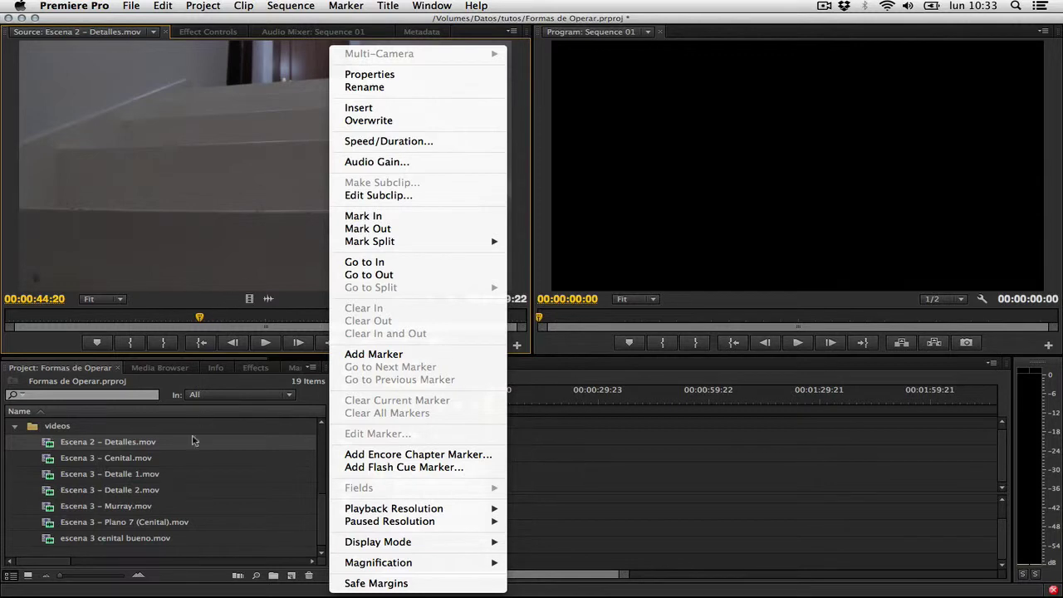
Step: Look over the context menus for the Escena 3 – Detalle 2.mov project items
right_click(114, 490)
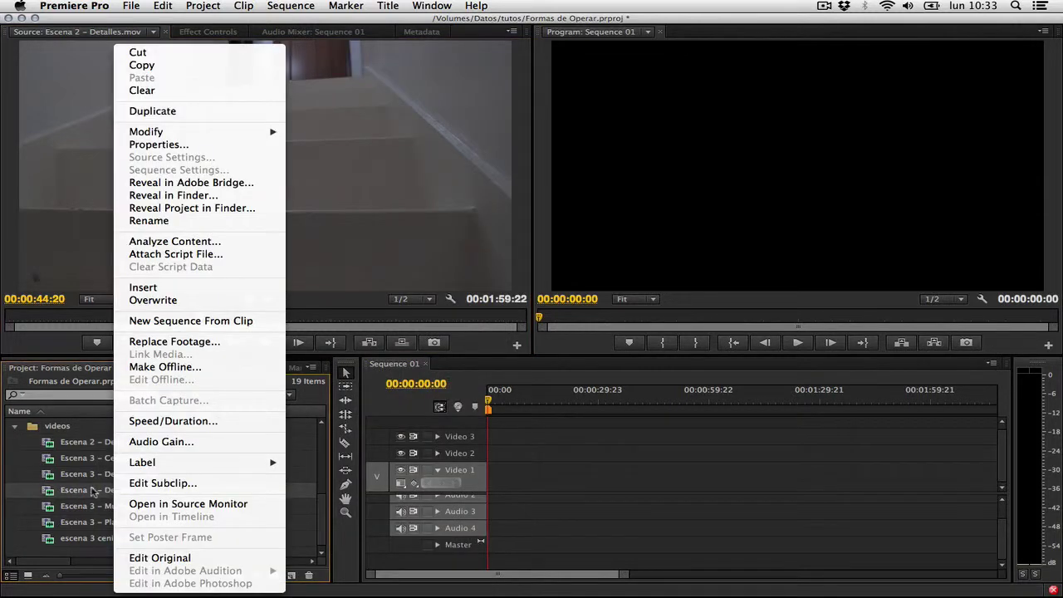
right_click(65, 519)
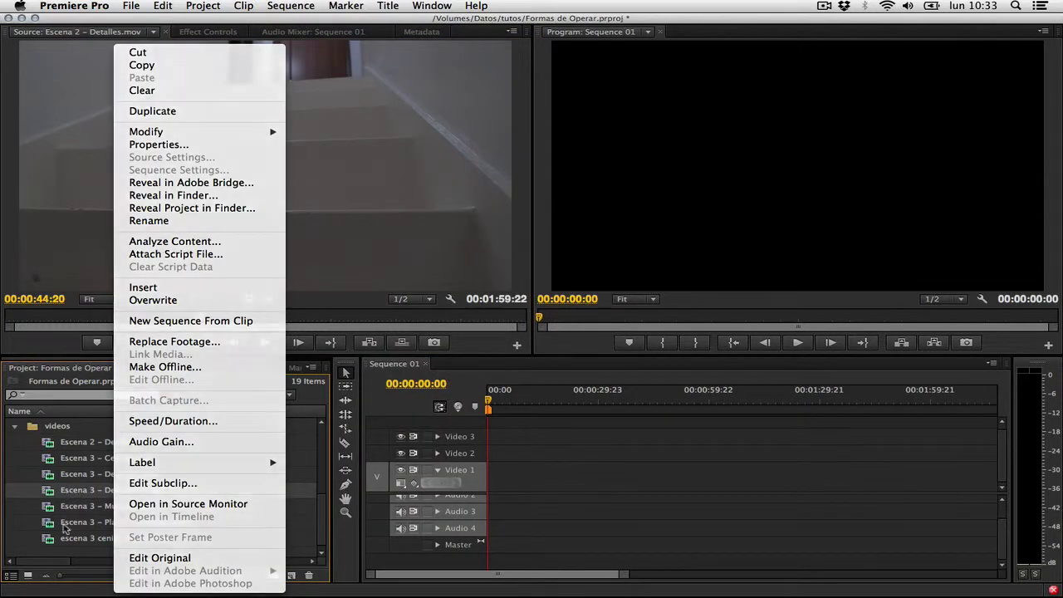
click(530, 481)
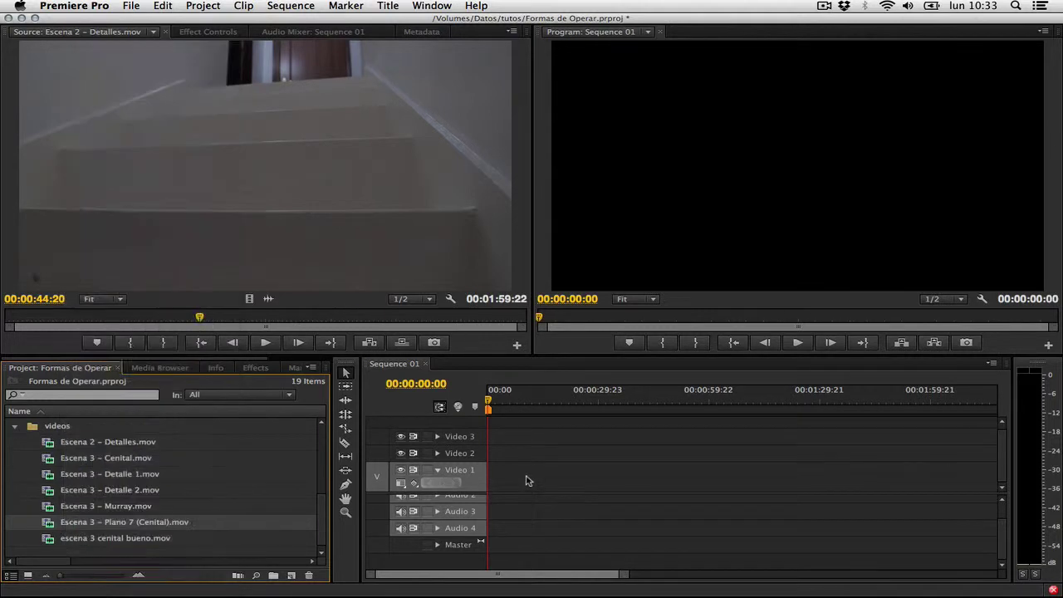
Step: Place Escena 2 – Detalles.mov at the start of Video 1, check its context menu, and open the Source panel menu
drag(201, 194, 498, 490)
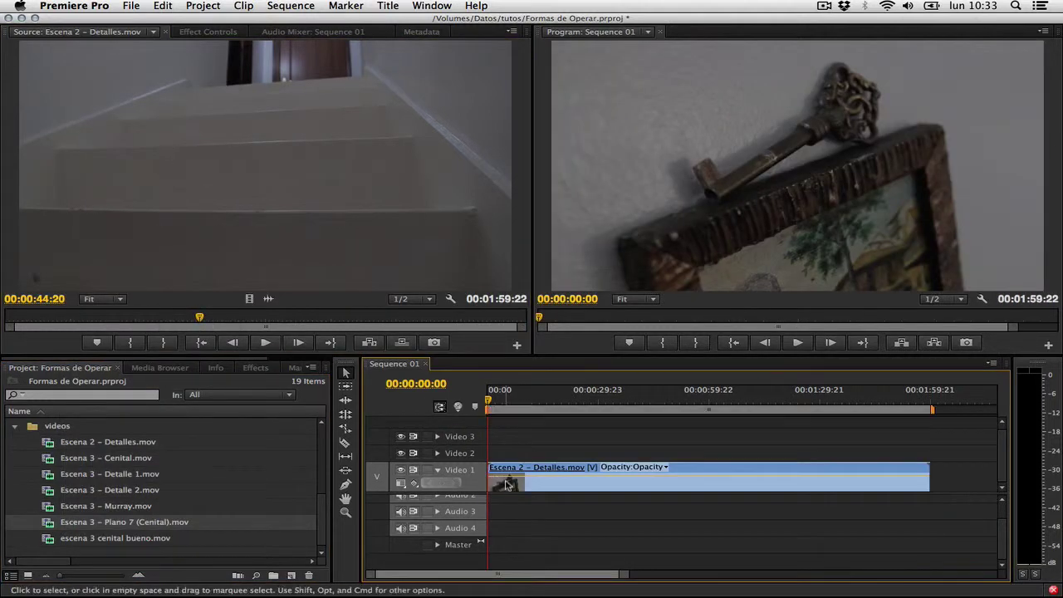
right_click(500, 475)
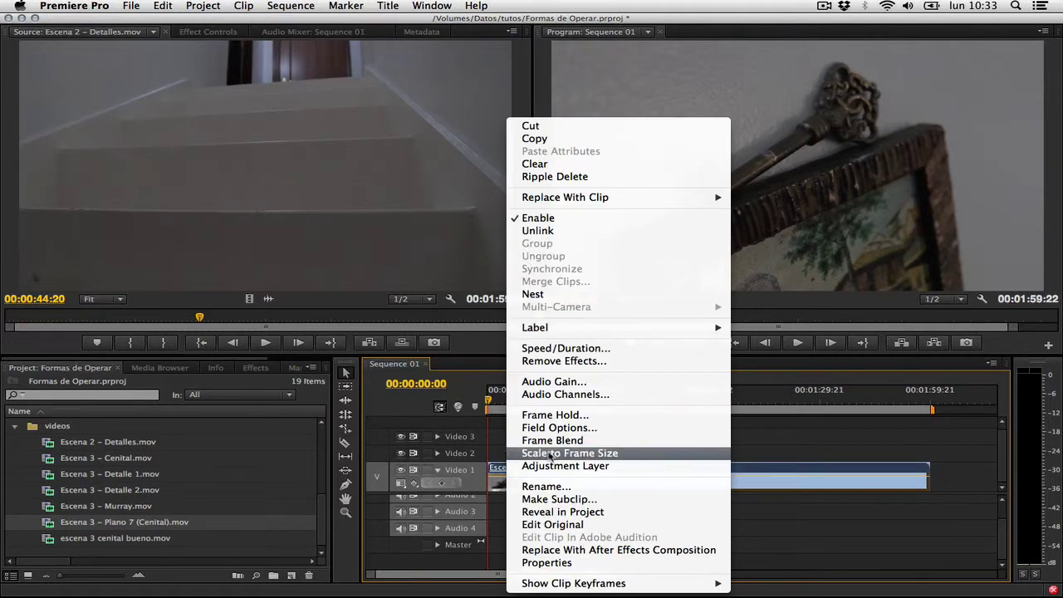
click(884, 502)
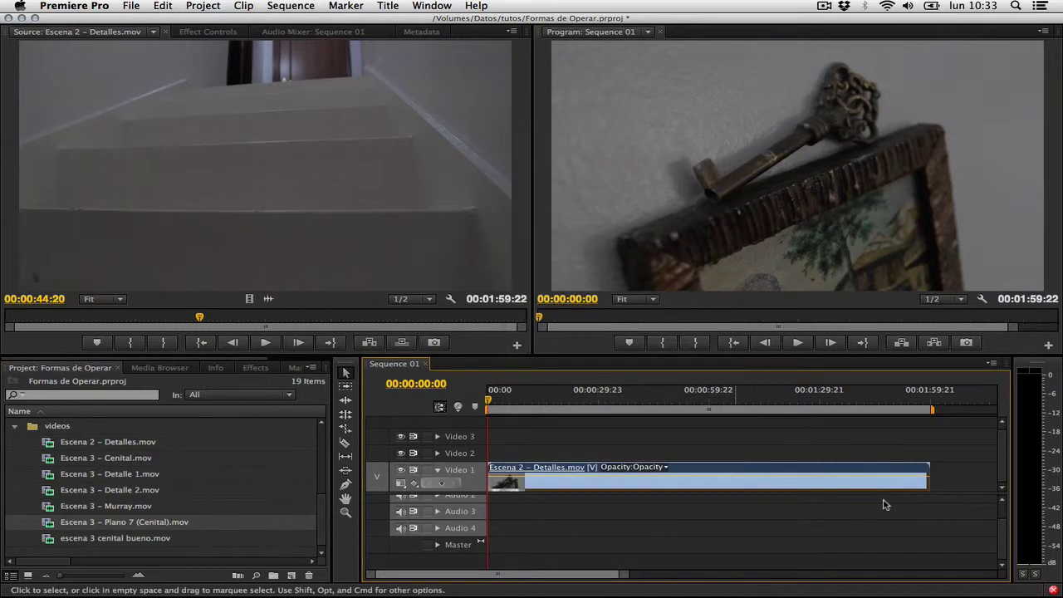
click(512, 32)
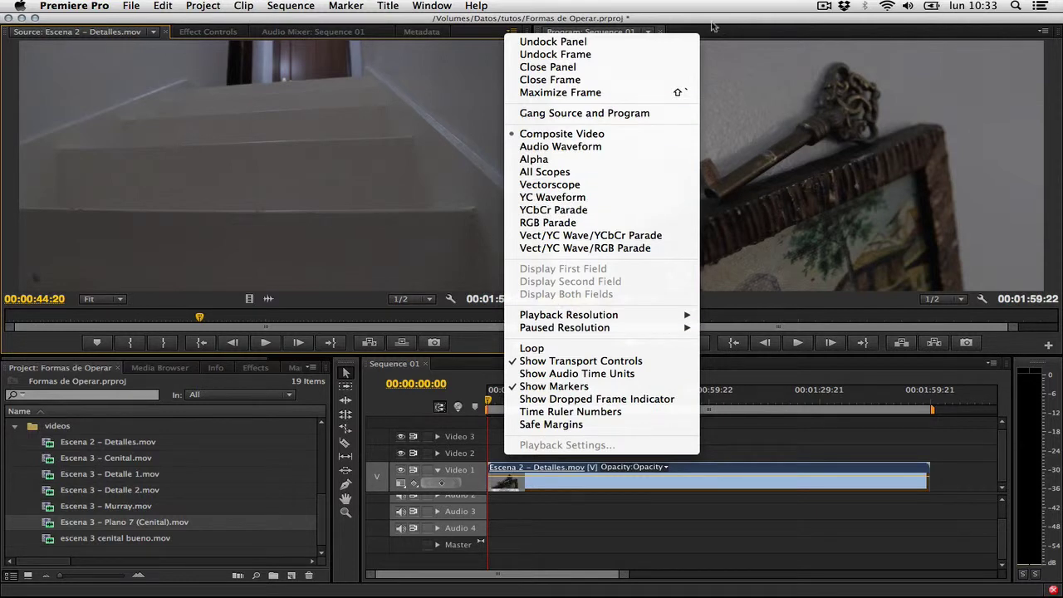
click(510, 33)
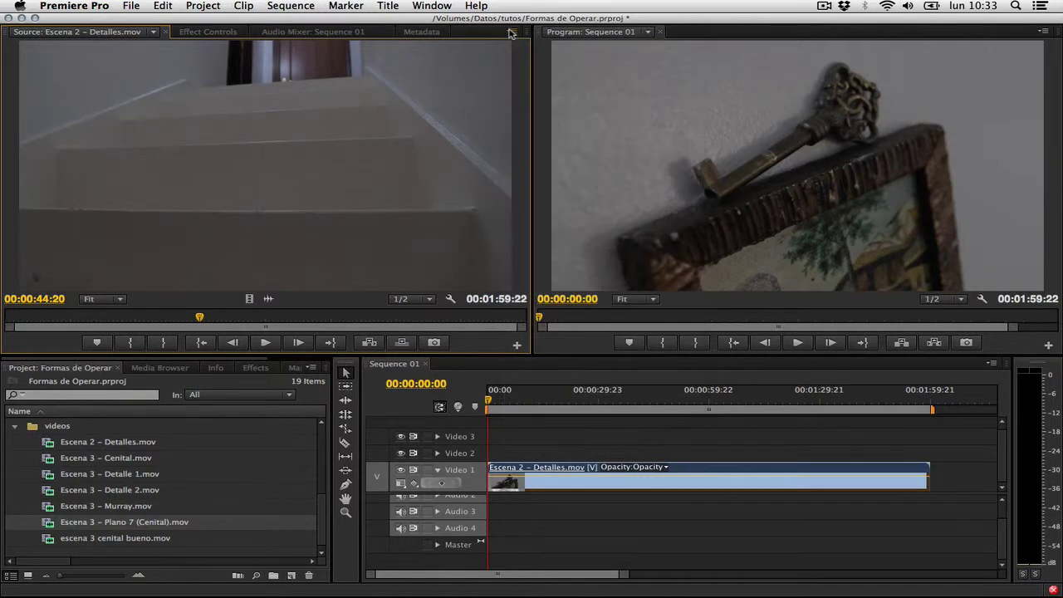
click(1043, 31)
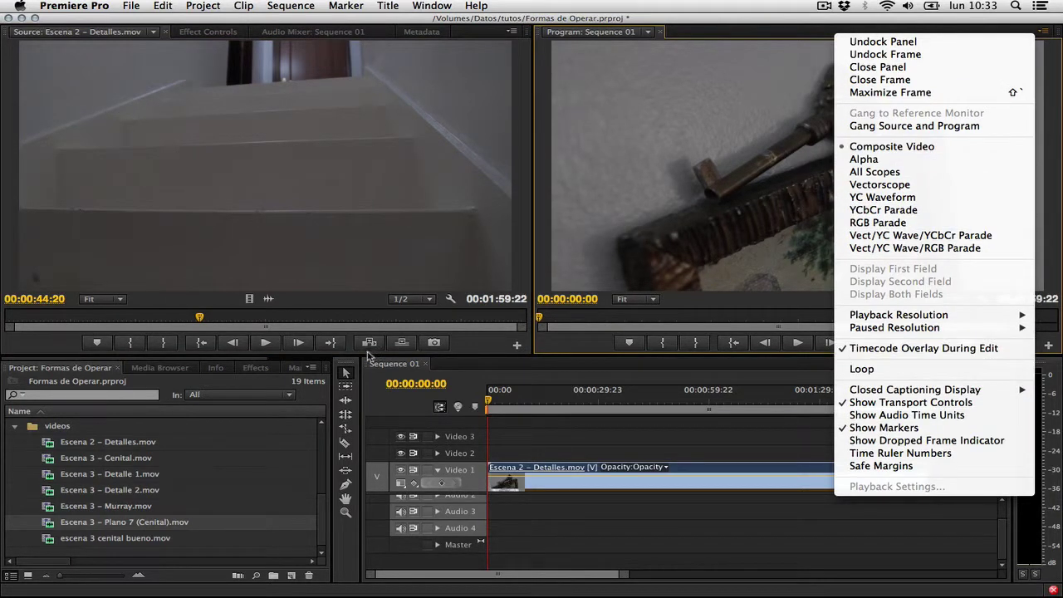
click(311, 367)
click(311, 367)
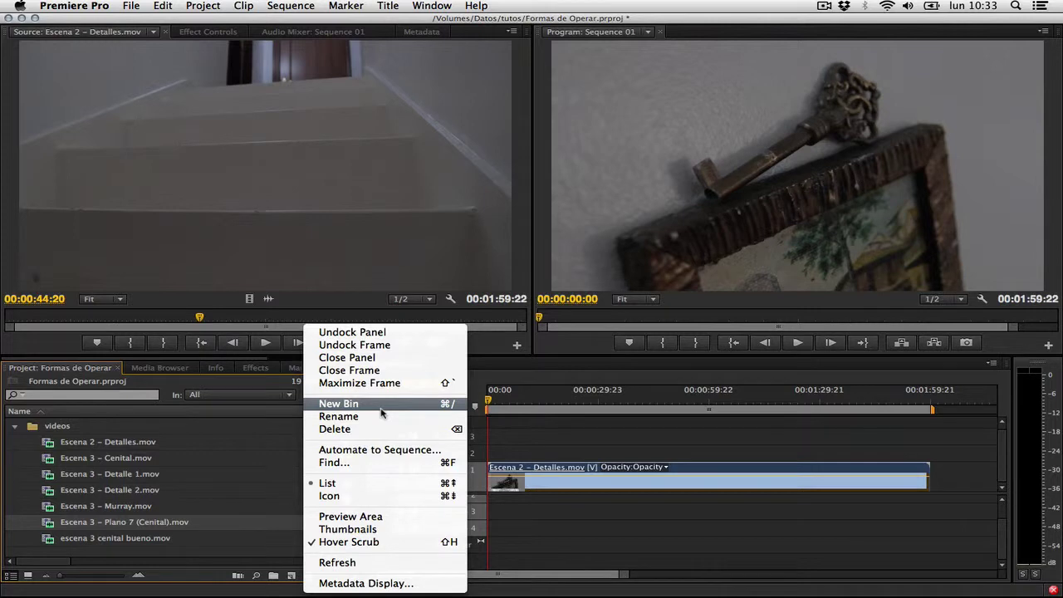
click(381, 407)
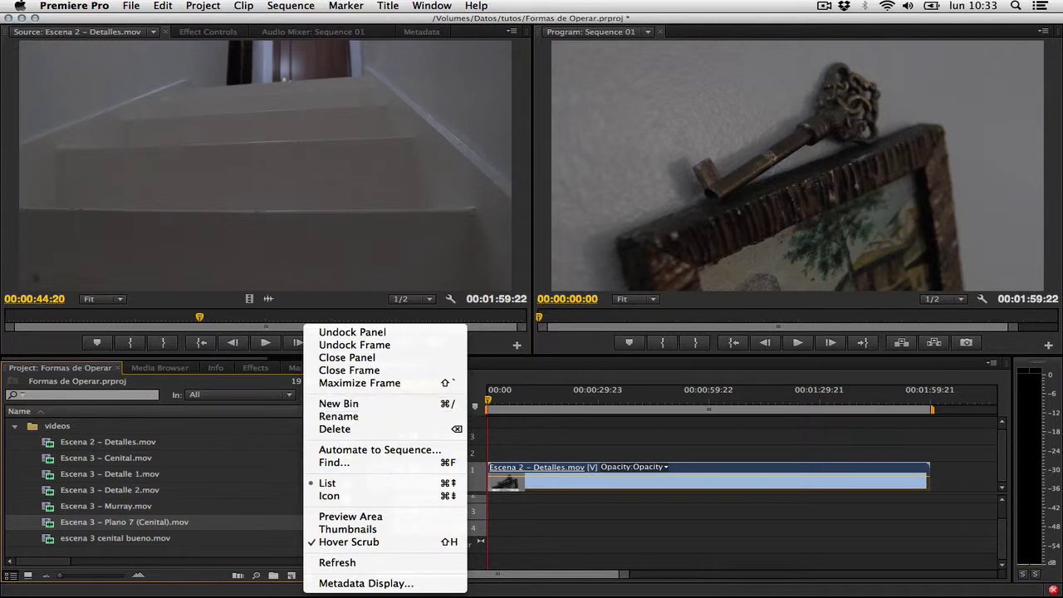
click(992, 364)
click(992, 365)
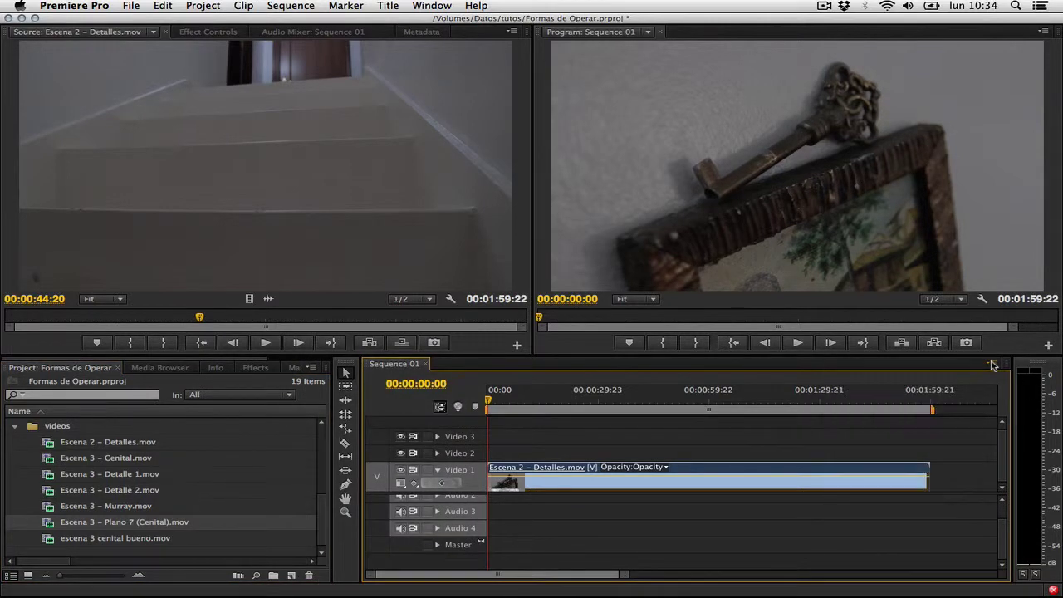